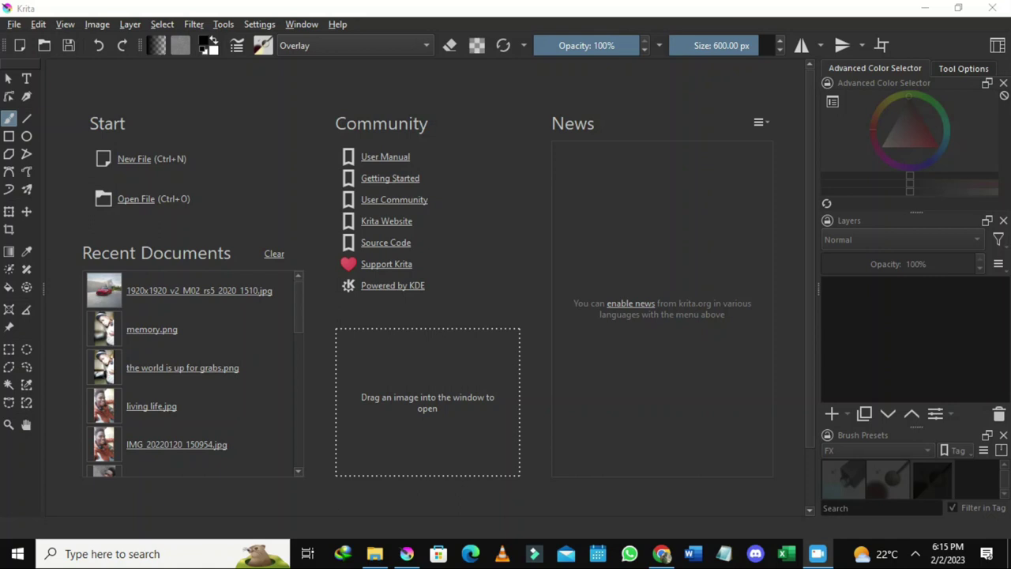
# Create a new custom RGB/Alpha document of 17 by 1080 pixels at 300 pixels per inch
pyautogui.hotkey('ctrl', 'n')
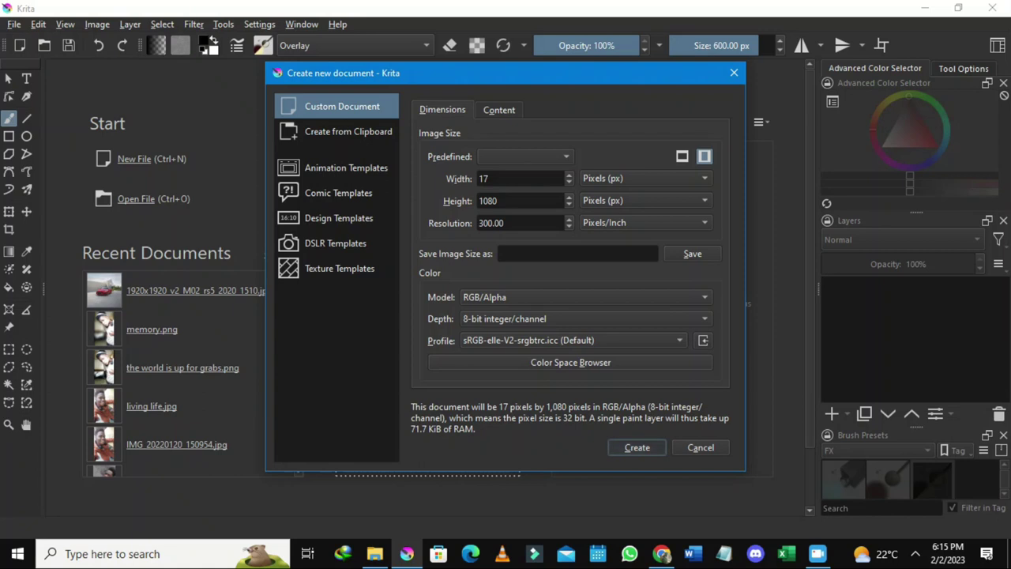
pyautogui.press('Return')
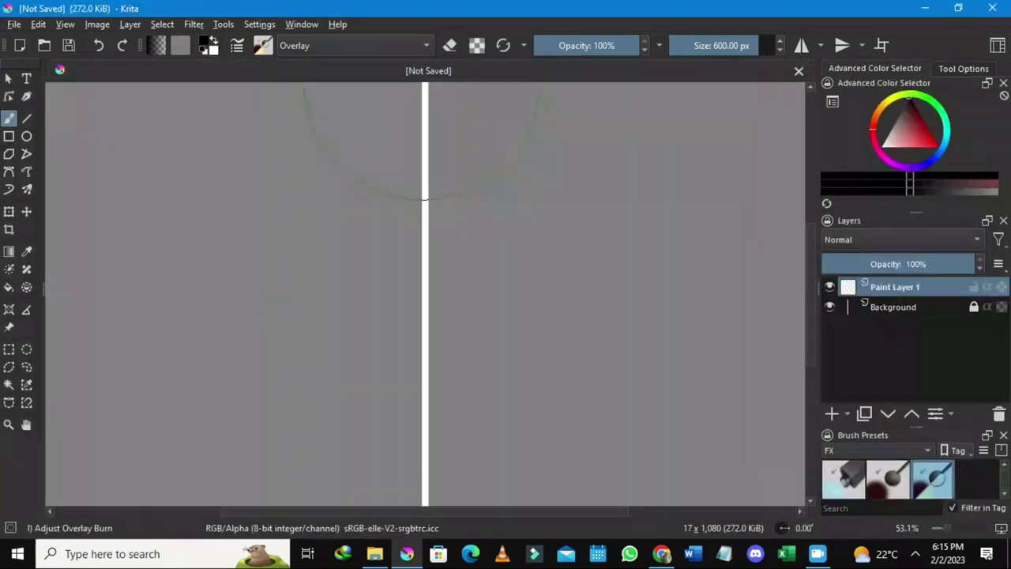
pyautogui.scroll(-3, 458, 252)
pyautogui.scroll(3, 457, 270)
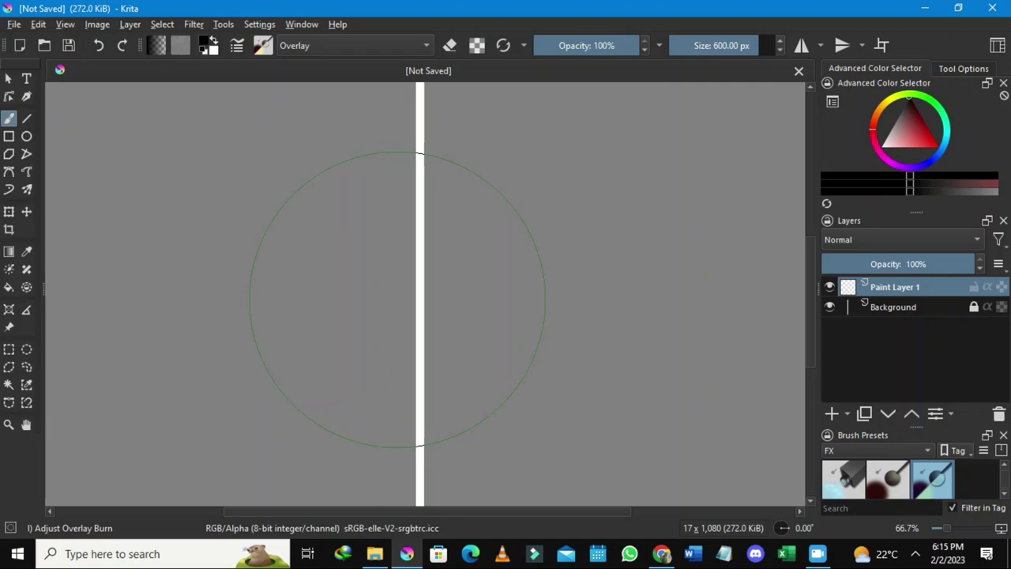
# Switch to File Explorer and open the red car image 1920x1920_v2_M02_rs5_2020_1510 from Downloads in Krita as a new document
pyautogui.moveTo(374, 553)
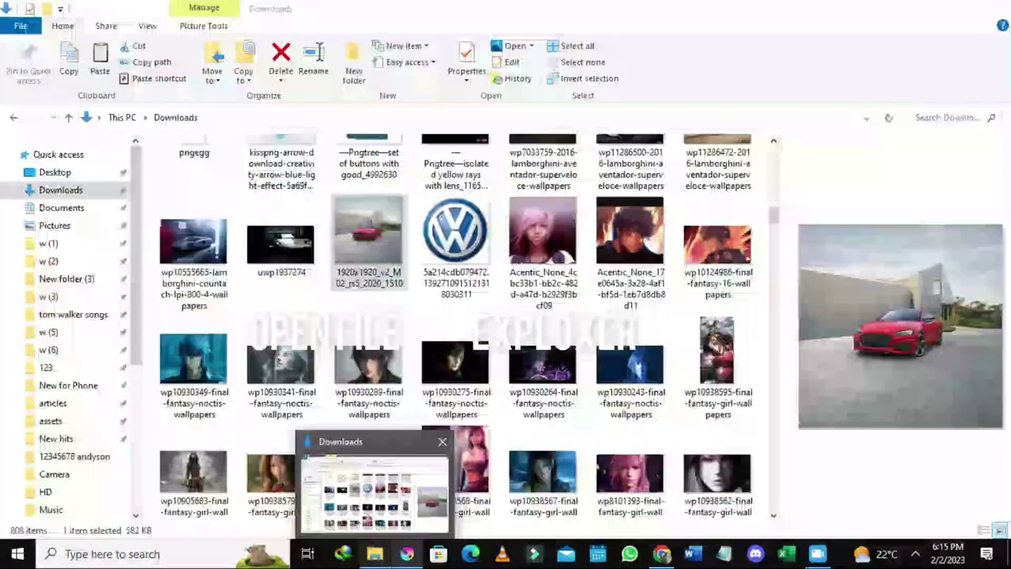
pyautogui.click(387, 486)
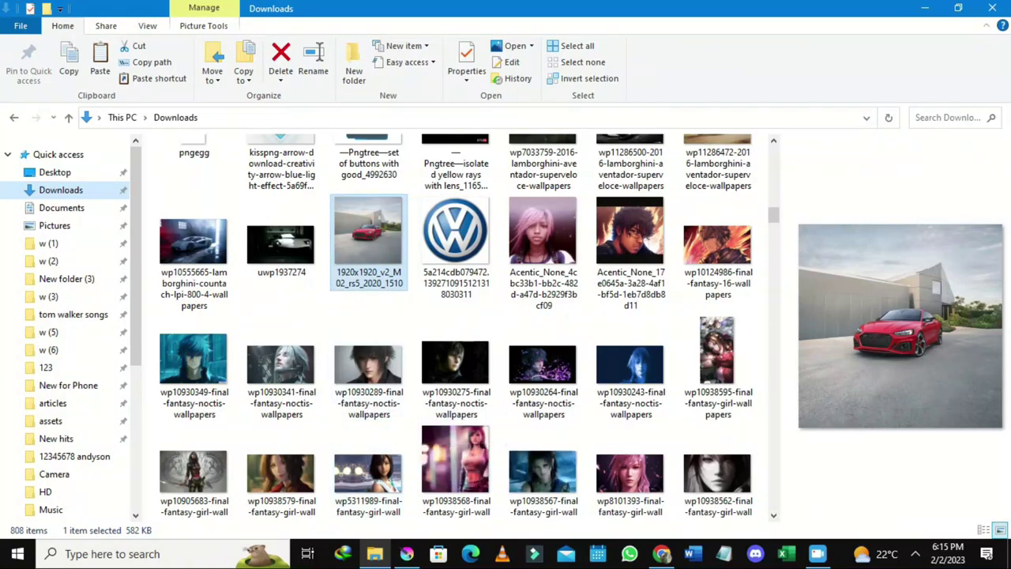
pyautogui.moveTo(391, 278); pyautogui.dragTo(417, 362)
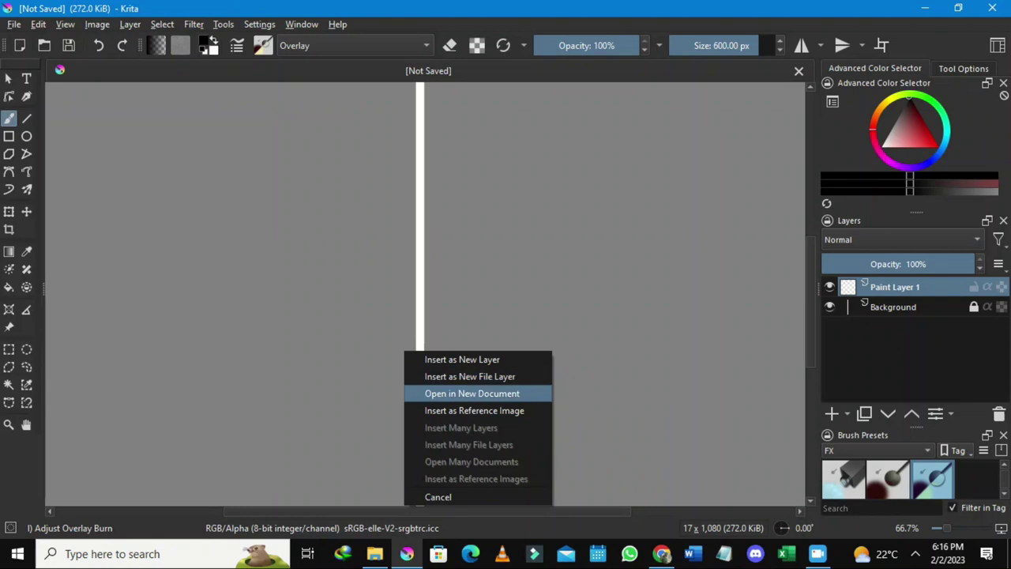
pyautogui.click(472, 393)
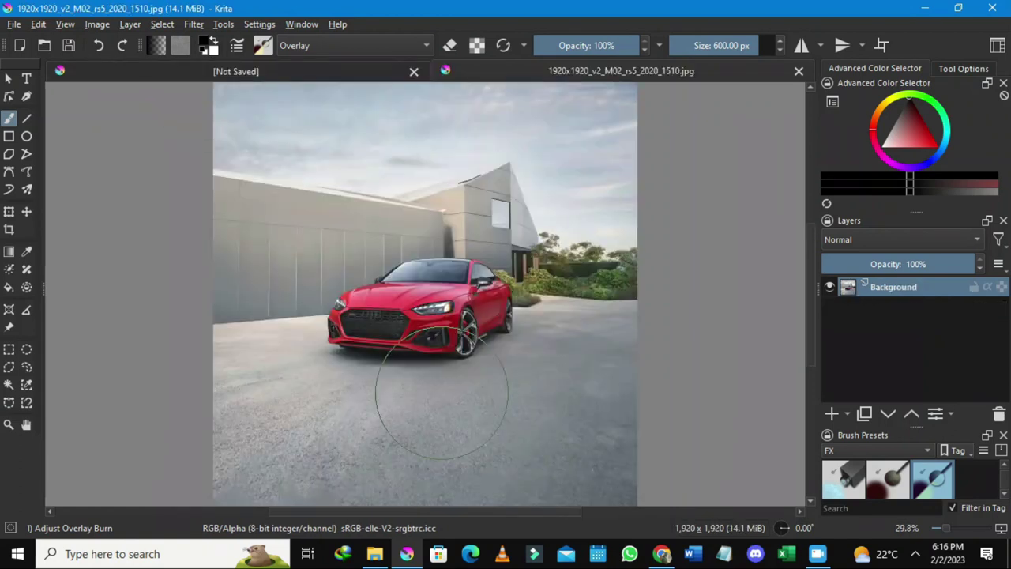
pyautogui.scroll(-1, 474, 371)
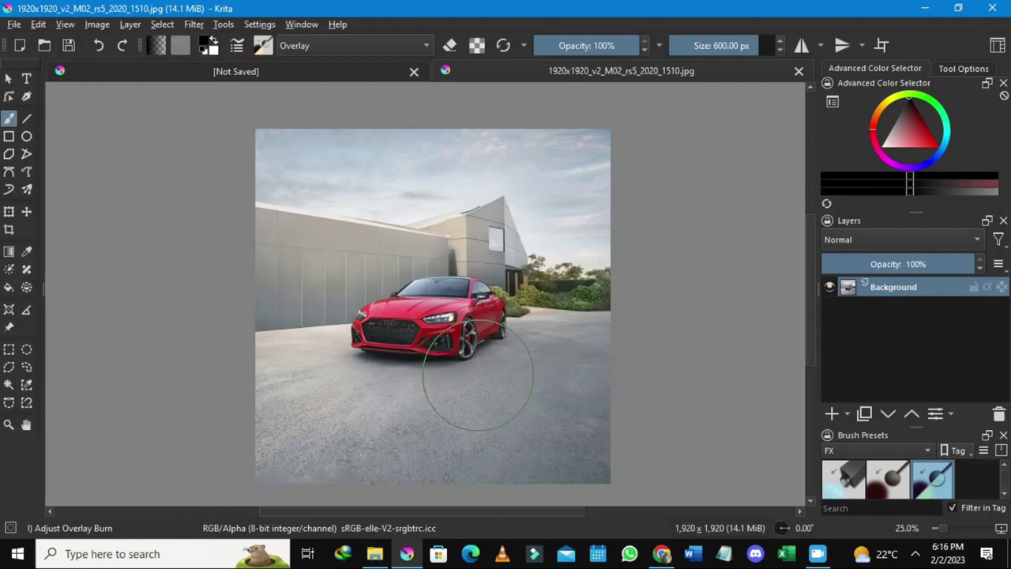
pyautogui.scroll(2, 417, 327)
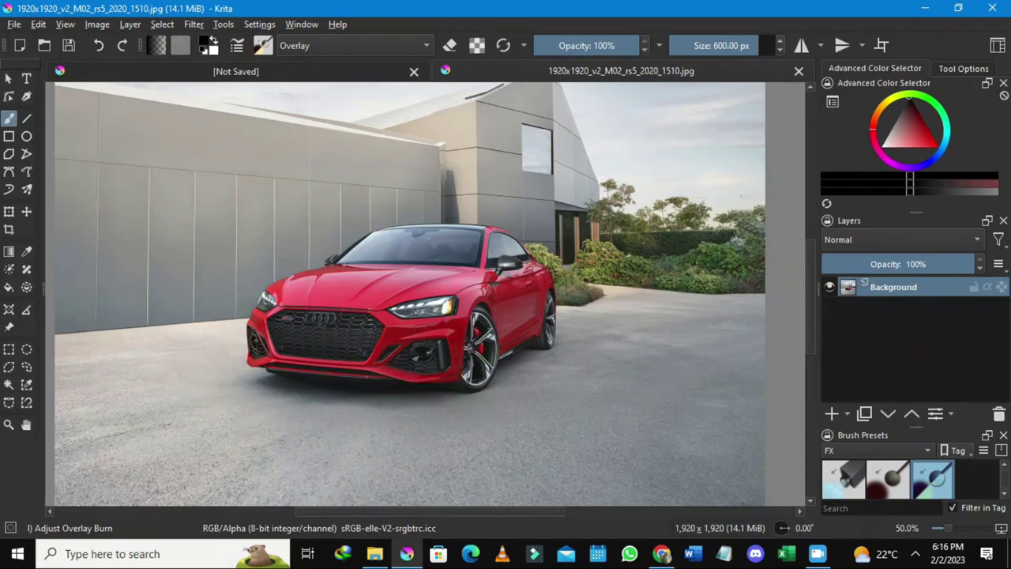
# Switch to File Explorer, find Elon-Musk-PNG in Downloads and insert it into the Krita car document as a new layer
pyautogui.click(374, 553)
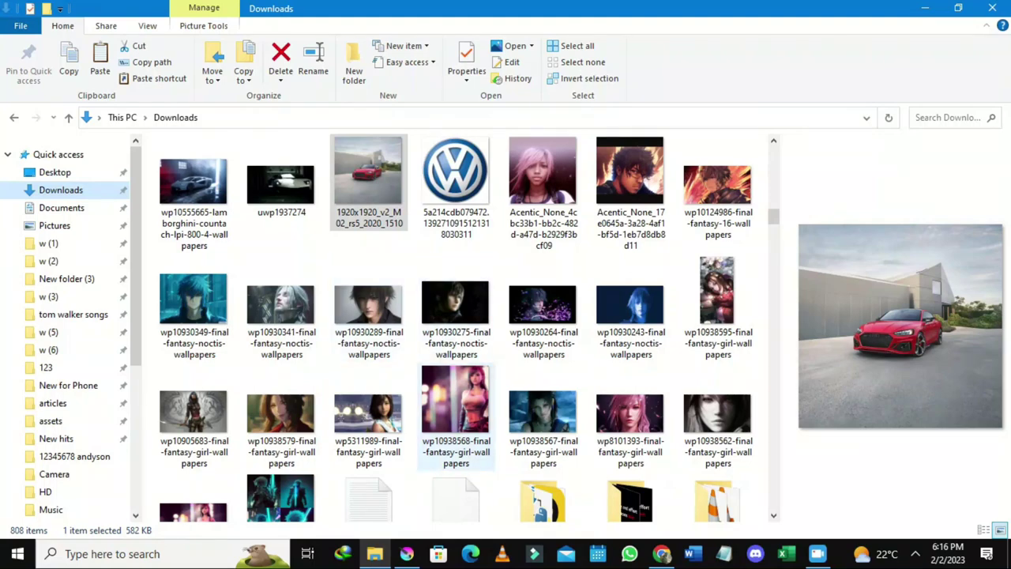
pyautogui.scroll(-7, 456, 414)
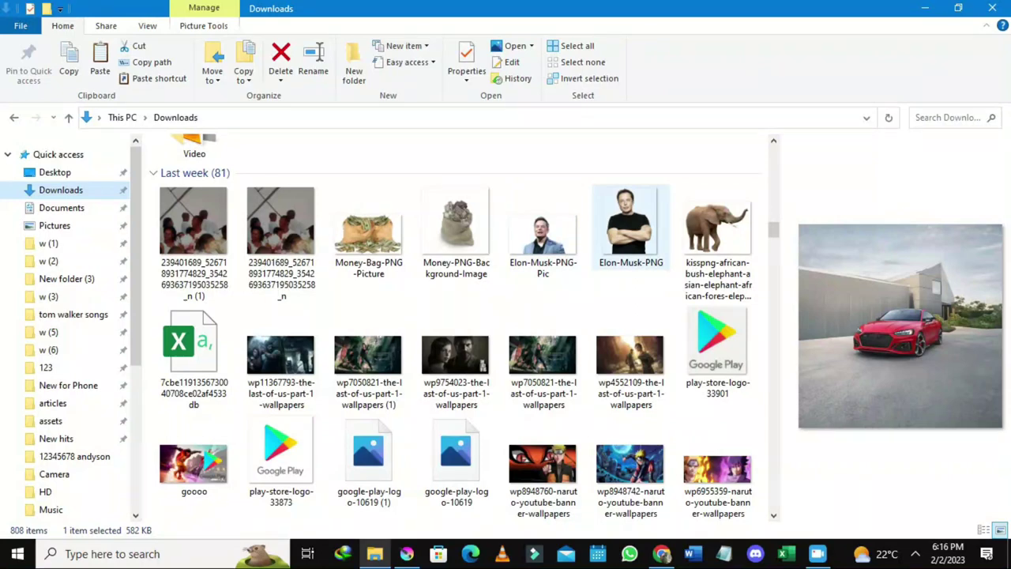
pyautogui.click(630, 228)
pyautogui.moveTo(630, 229); pyautogui.dragTo(438, 386)
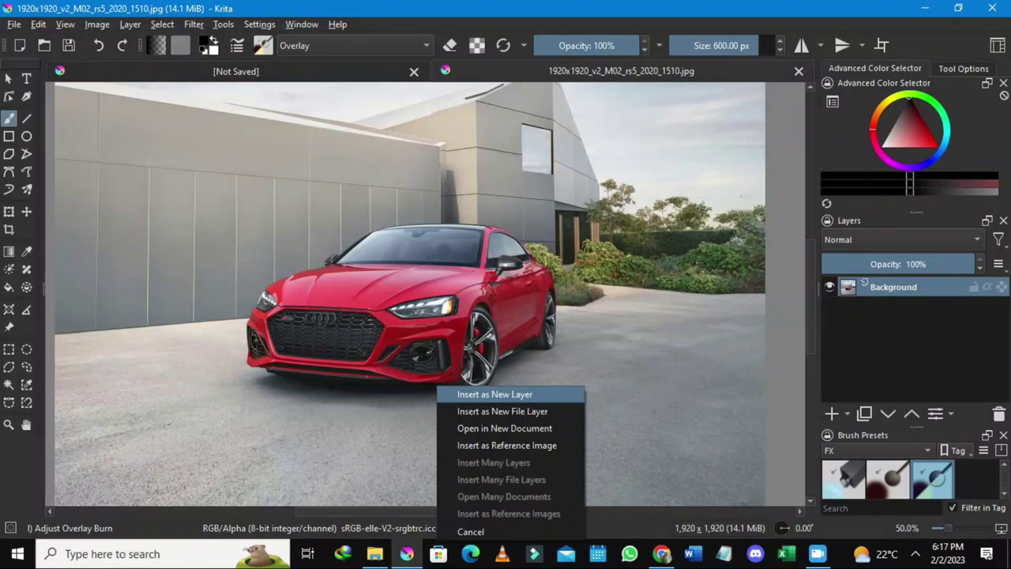
pyautogui.click(494, 394)
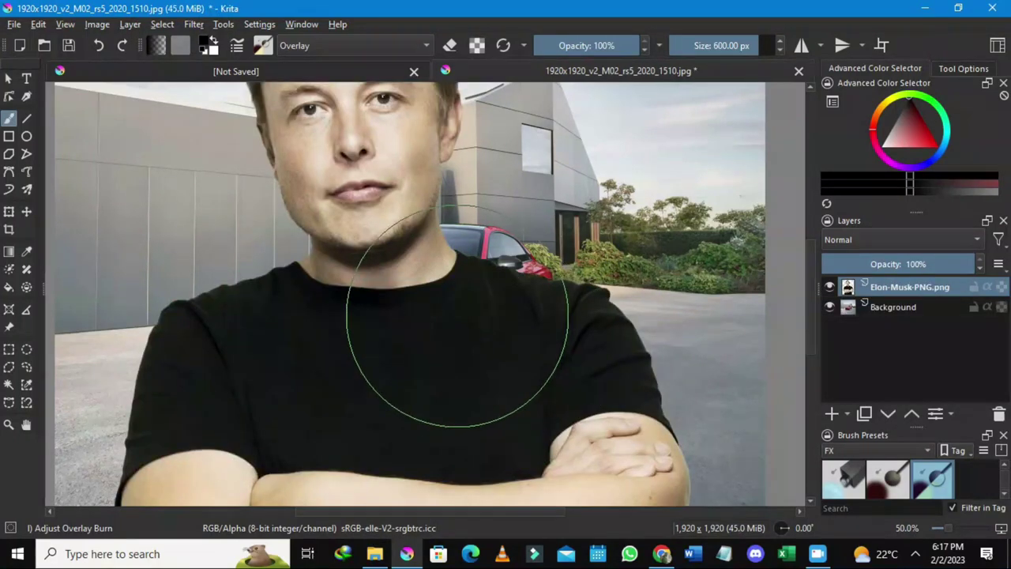
# Move the Elon-Musk-PNG layer to the right so that it uncovers most of the red car
pyautogui.scroll(-2, 456, 331)
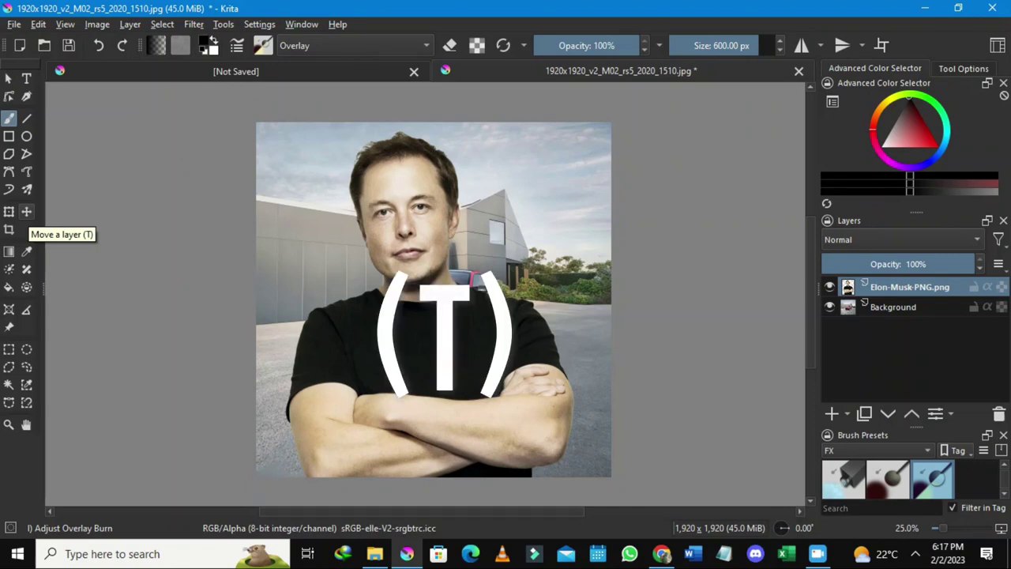
pyautogui.press('t')
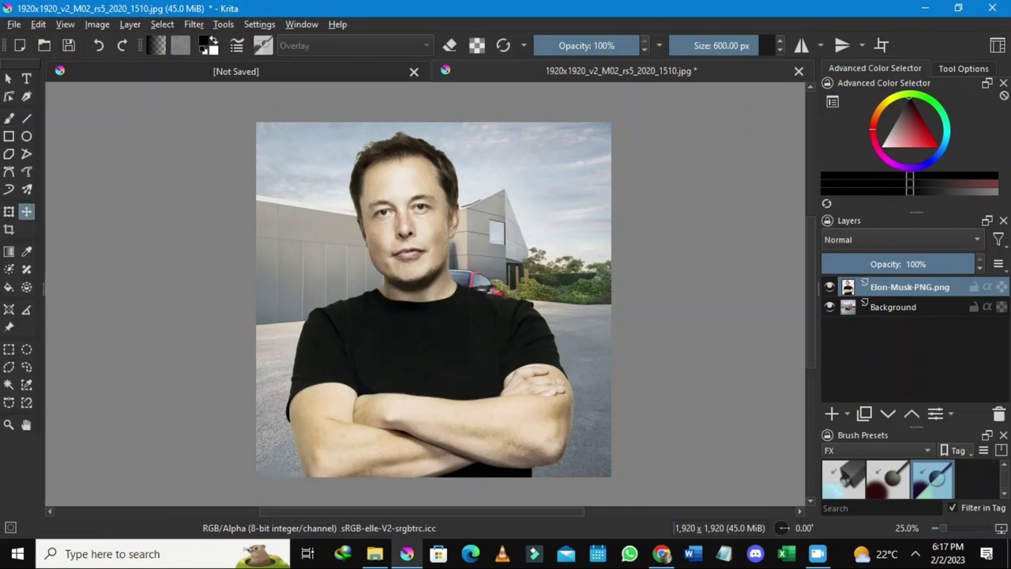
pyautogui.moveTo(434, 316); pyautogui.dragTo(552, 323)
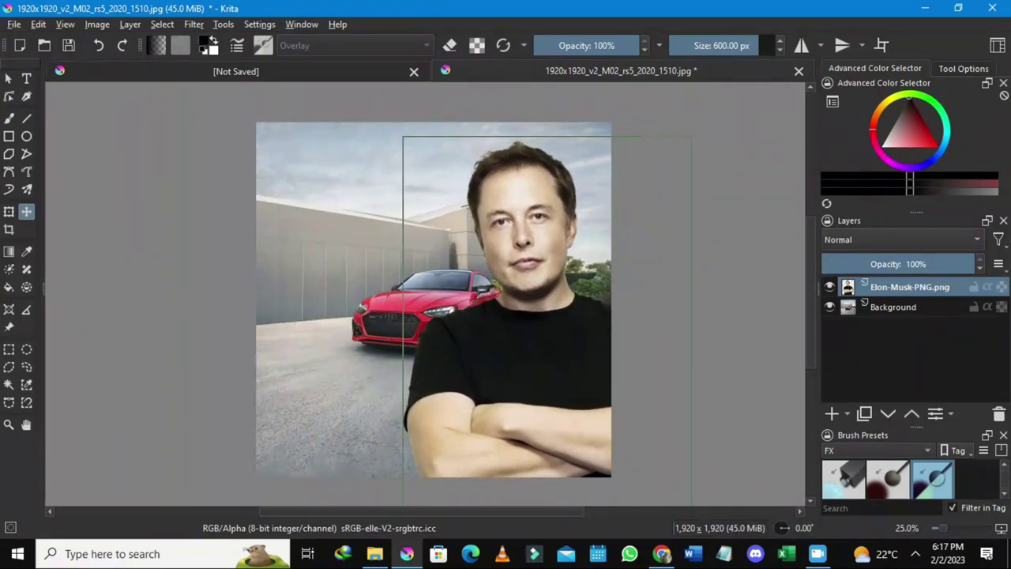
pyautogui.scroll(2, 443, 229)
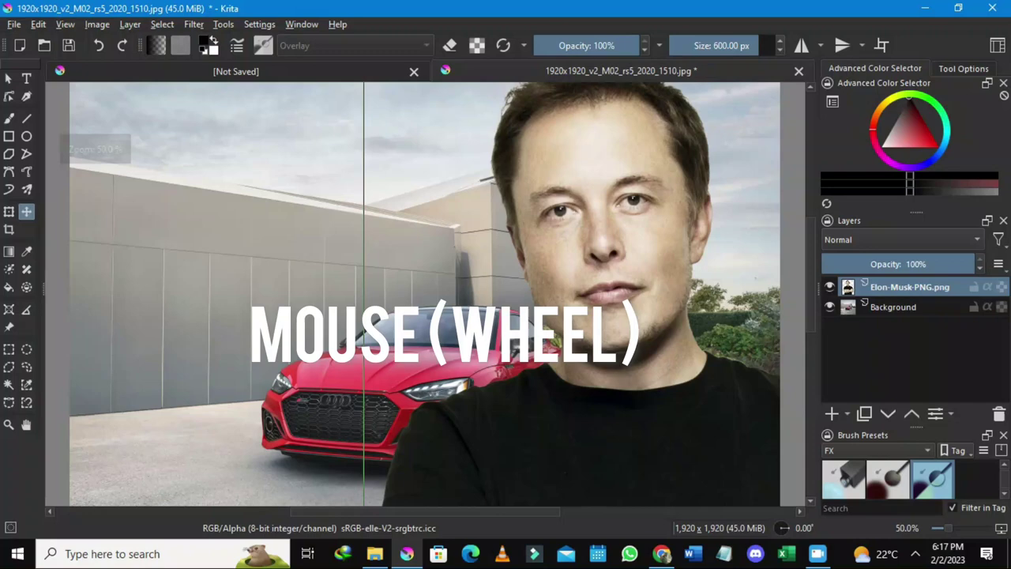
pyautogui.scroll(-2, 434, 300)
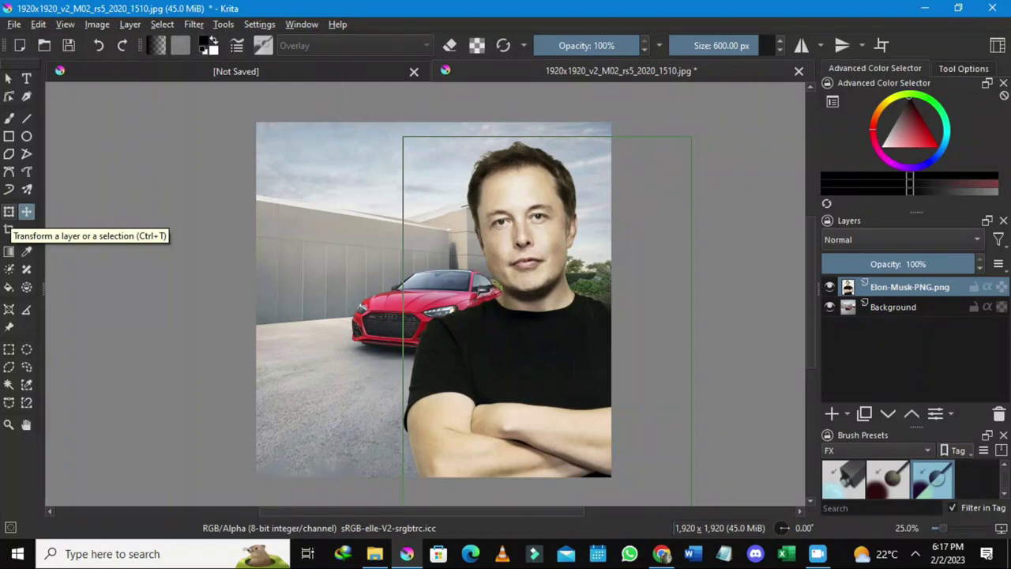
# Transform the portrait layer smaller, place it beside the car with its base on the canvas's lower edge, and switch to the Freehand Brush tool
pyautogui.click(9, 212)
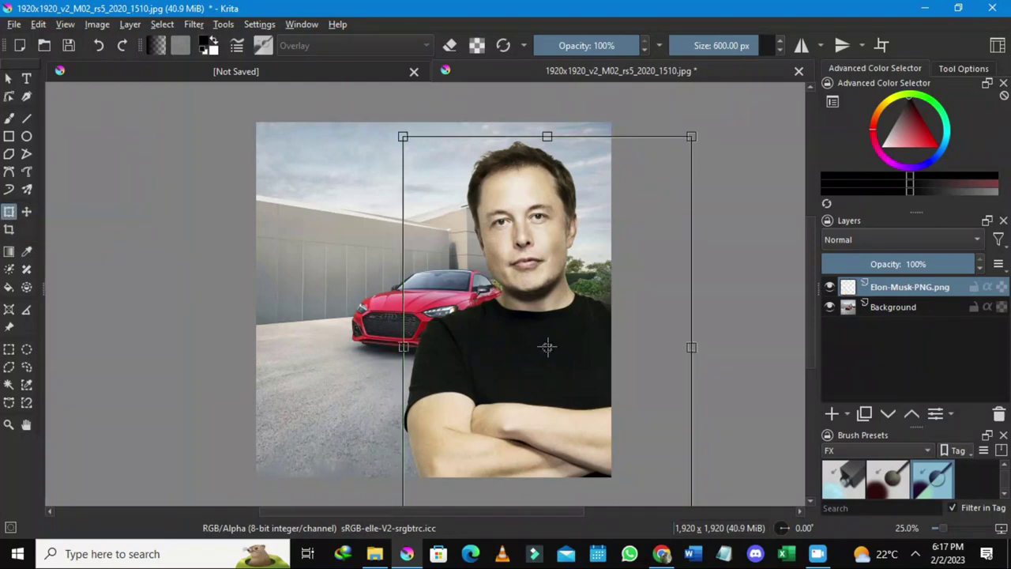
pyautogui.moveTo(548, 346); pyautogui.dragTo(579, 393)
pyautogui.moveTo(459, 216); pyautogui.dragTo(472, 241)
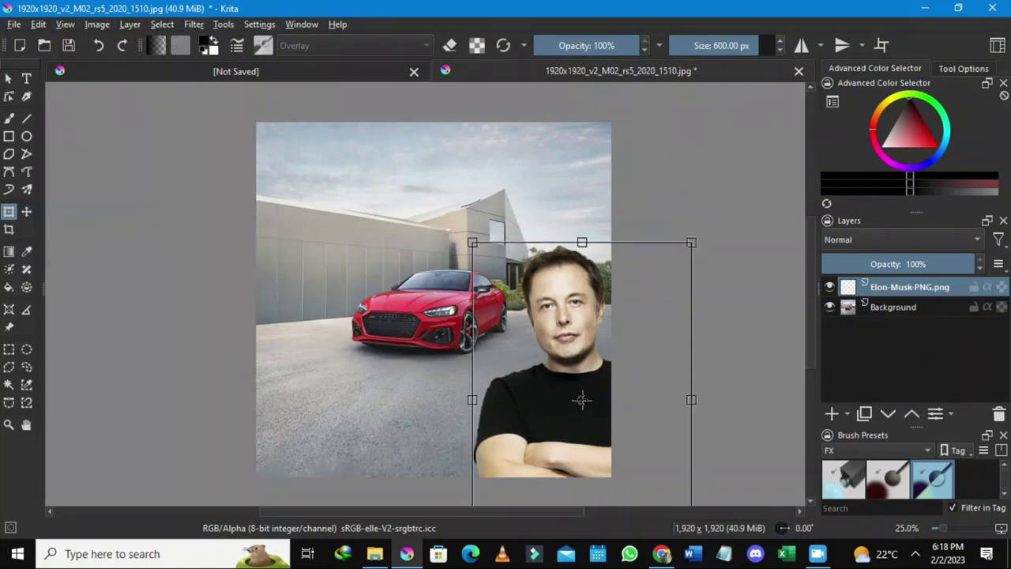
pyautogui.press('Return')
pyautogui.moveTo(573, 381); pyautogui.dragTo(526, 336)
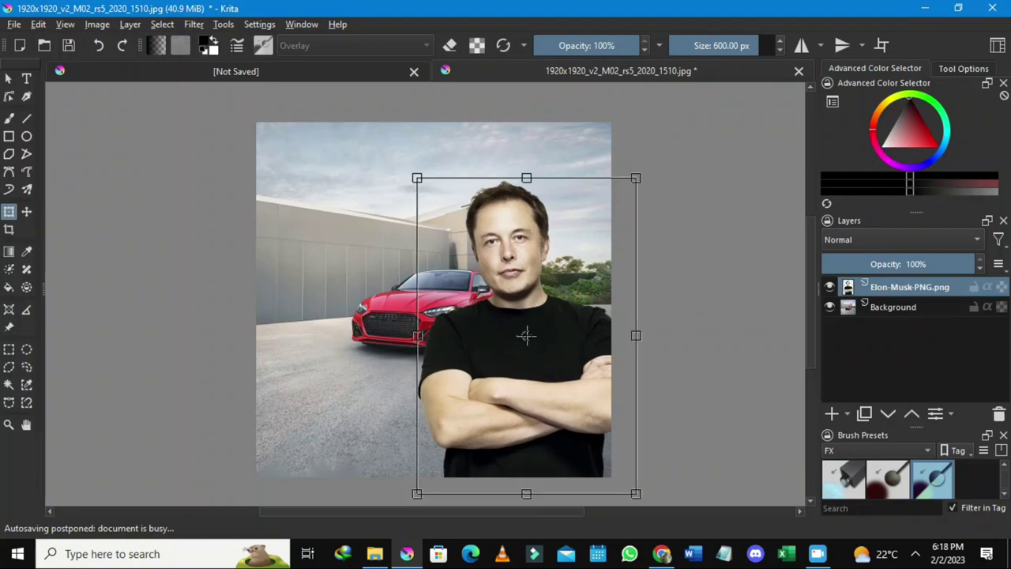
pyautogui.moveTo(417, 178); pyautogui.dragTo(461, 230)
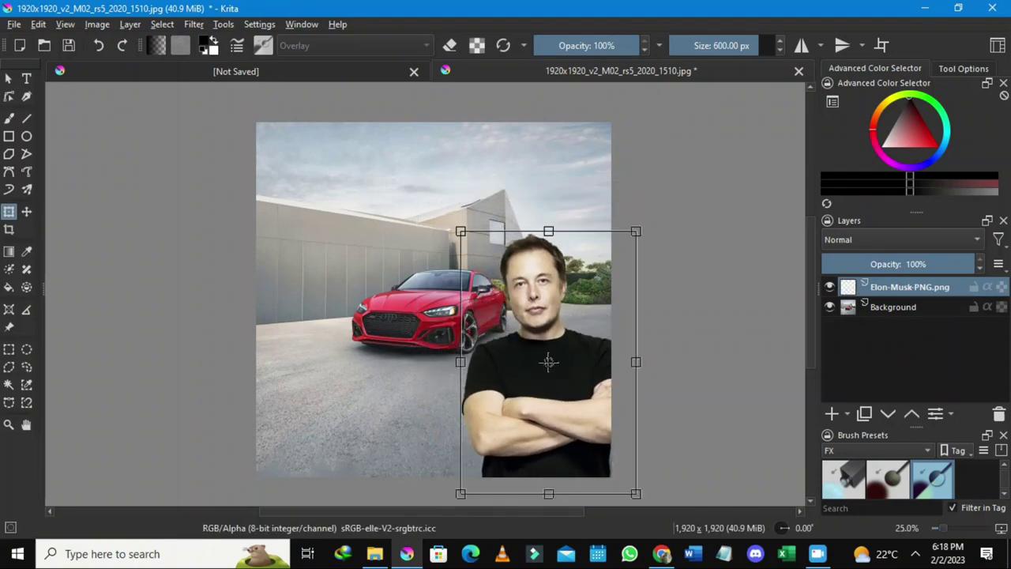
pyautogui.moveTo(530, 348)
pyautogui.mouseDown()
pyautogui.moveTo(520, 340)
pyautogui.moveTo(532, 345)
pyautogui.mouseUp()
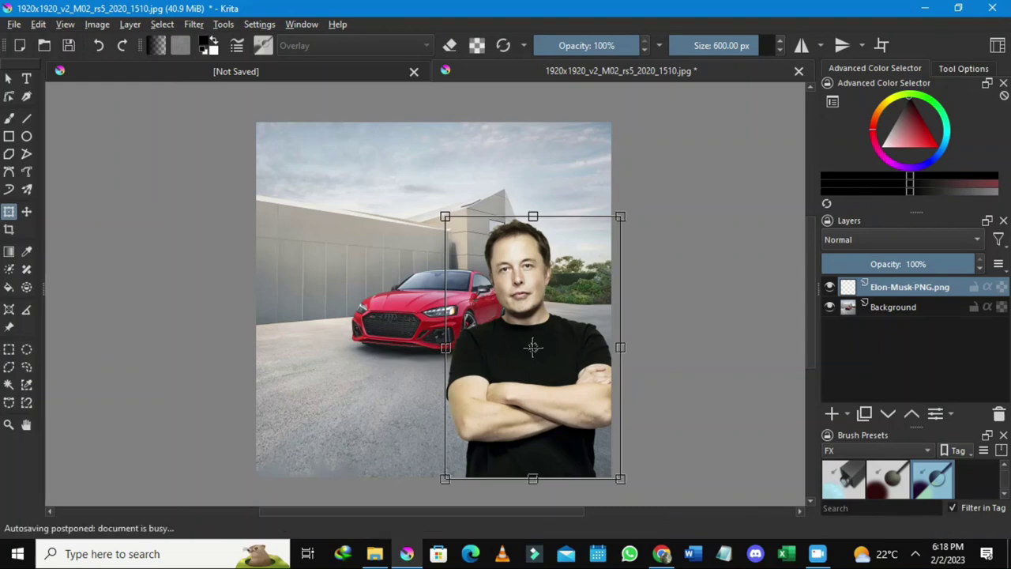
pyautogui.press('b')
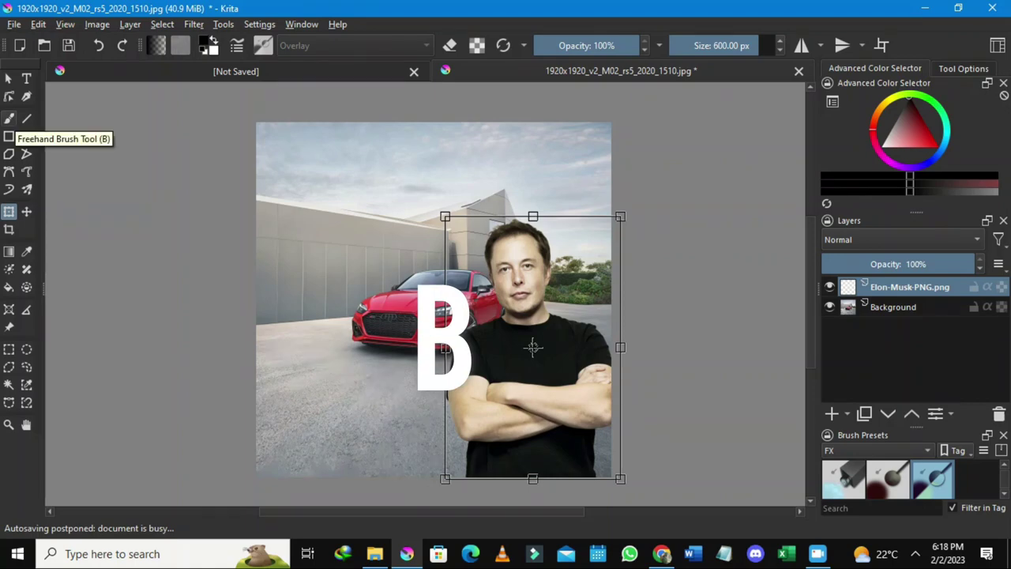
pyautogui.click(9, 117)
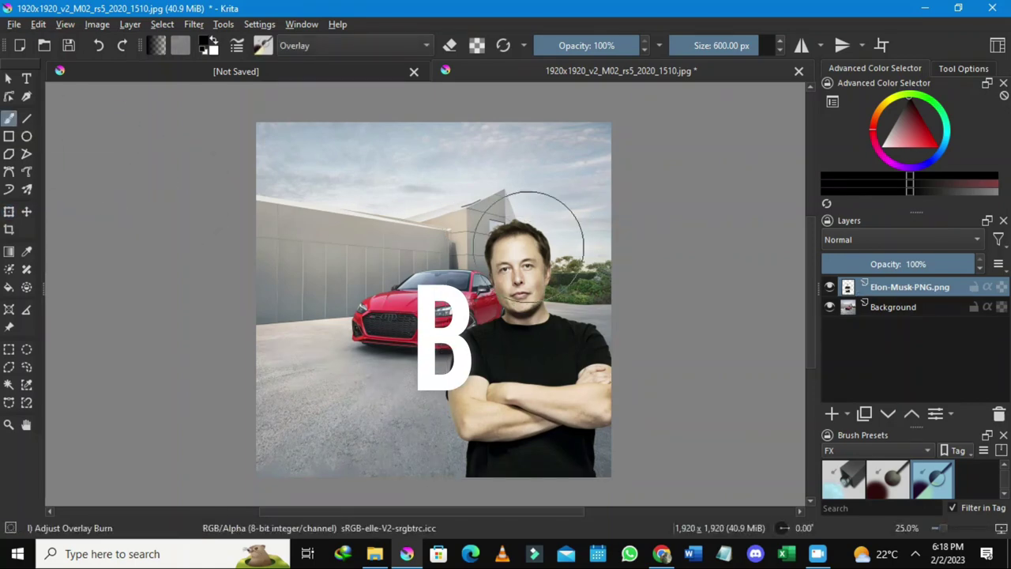
pyautogui.scroll(-2, 383, 268)
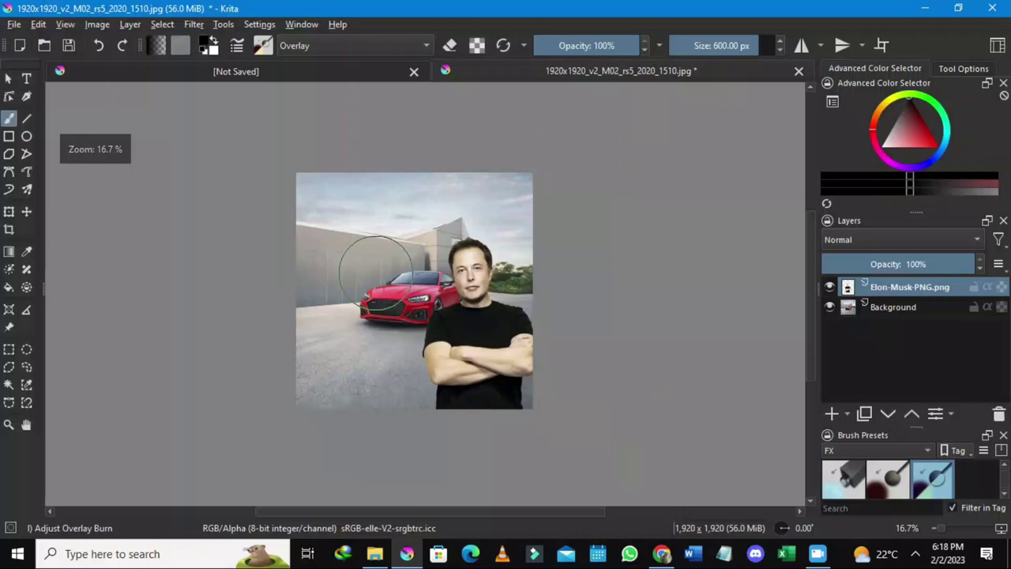
pyautogui.scroll(2, 363, 270)
pyautogui.scroll(-2, 363, 269)
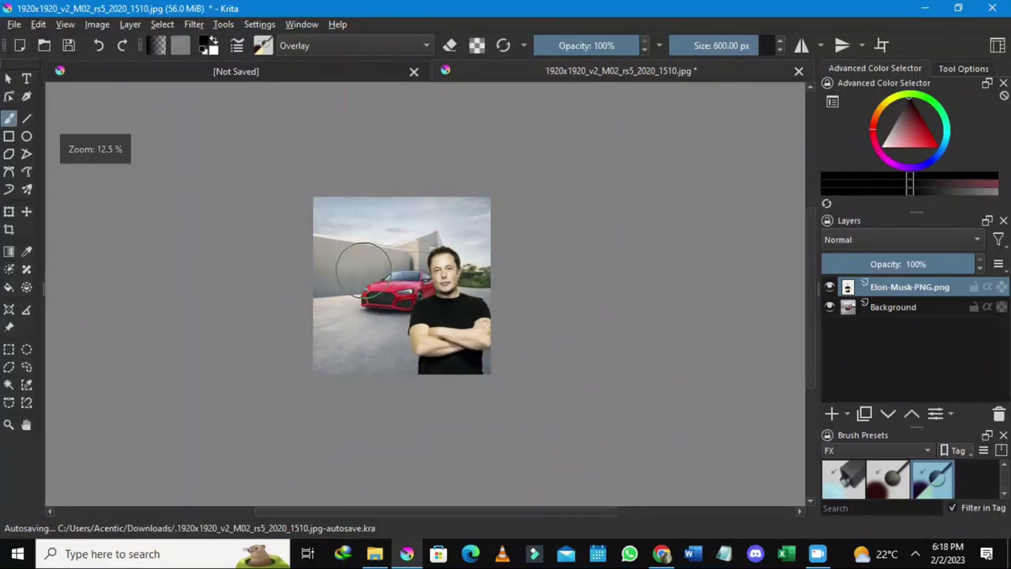
pyautogui.scroll(3, 372, 237)
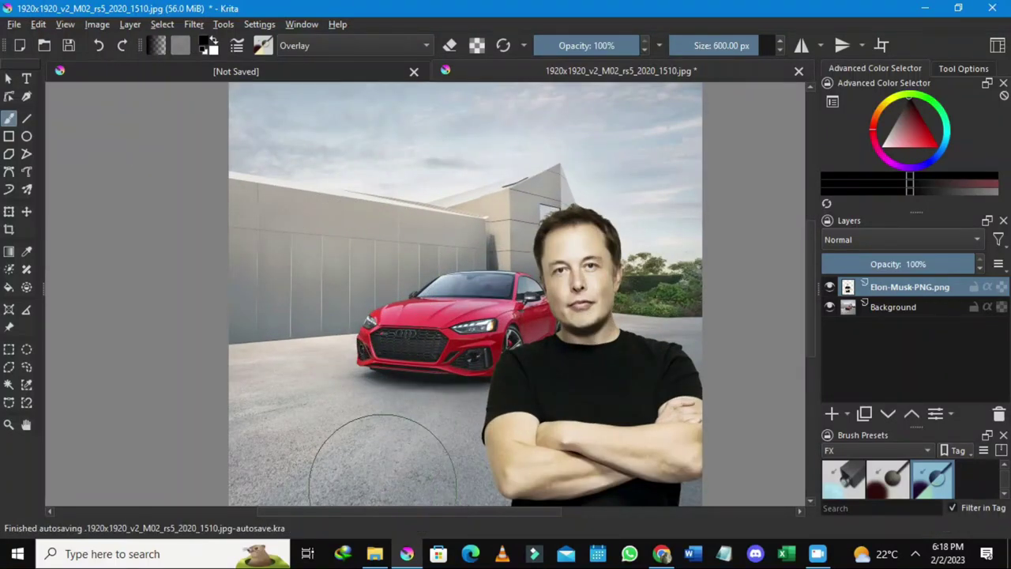
pyautogui.moveTo(410, 512); pyautogui.dragTo(439, 512)
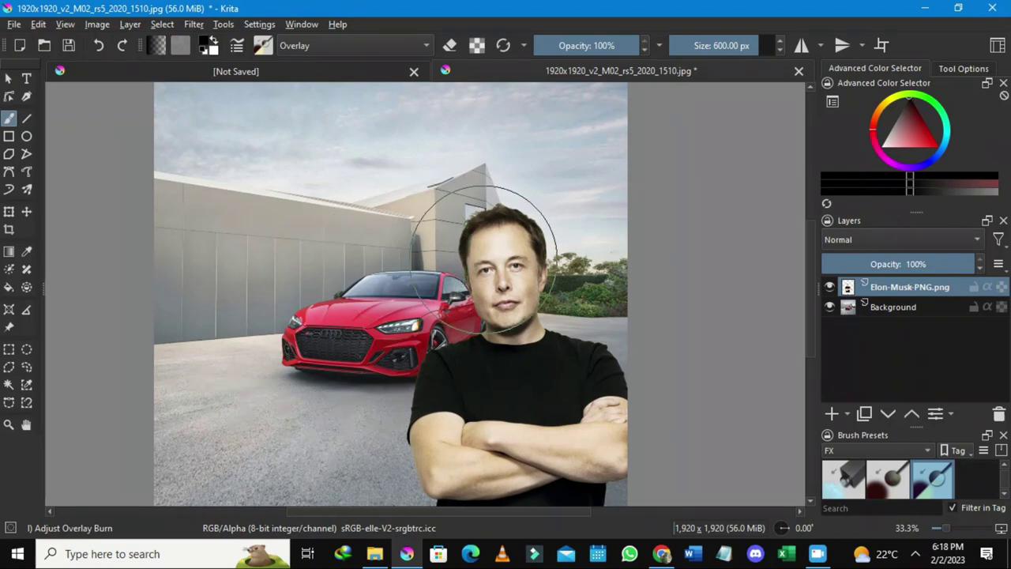
pyautogui.scroll(-1, 399, 213)
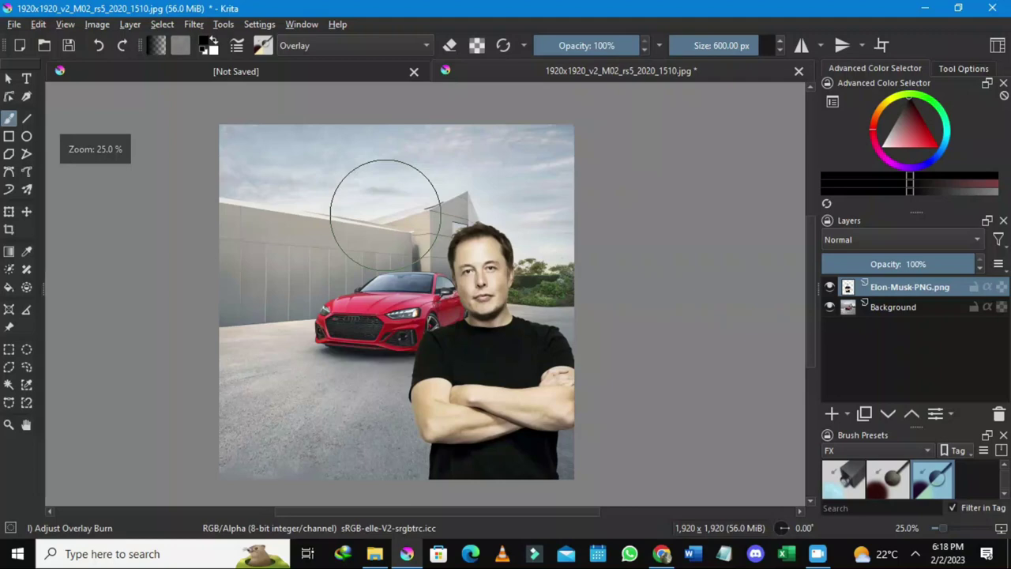
pyautogui.scroll(1, 417, 213)
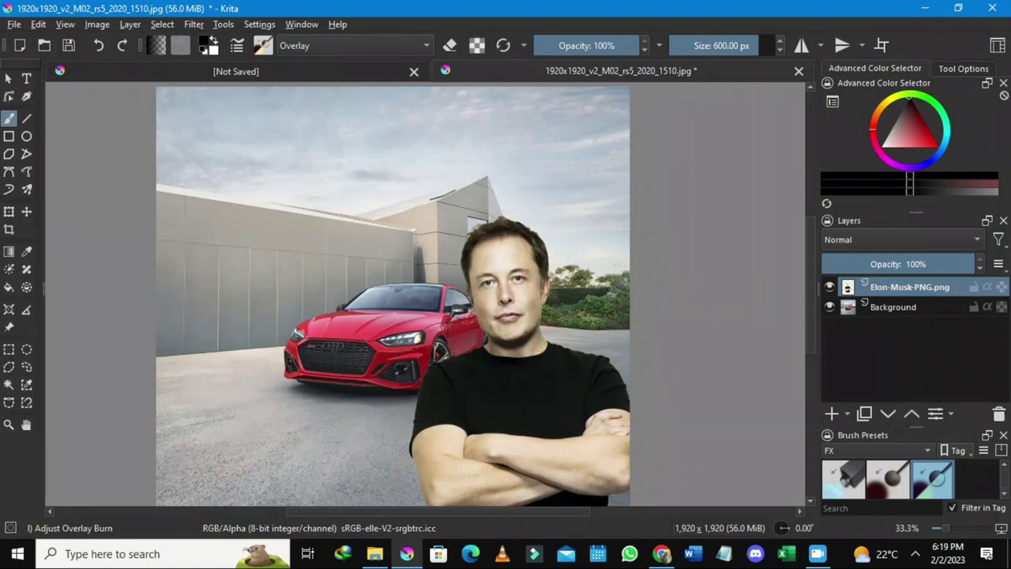
# Merge the Elon-Musk-PNG layer with the Background layer below using the Smart metadata merge strategy
pyautogui.moveTo(908, 287)
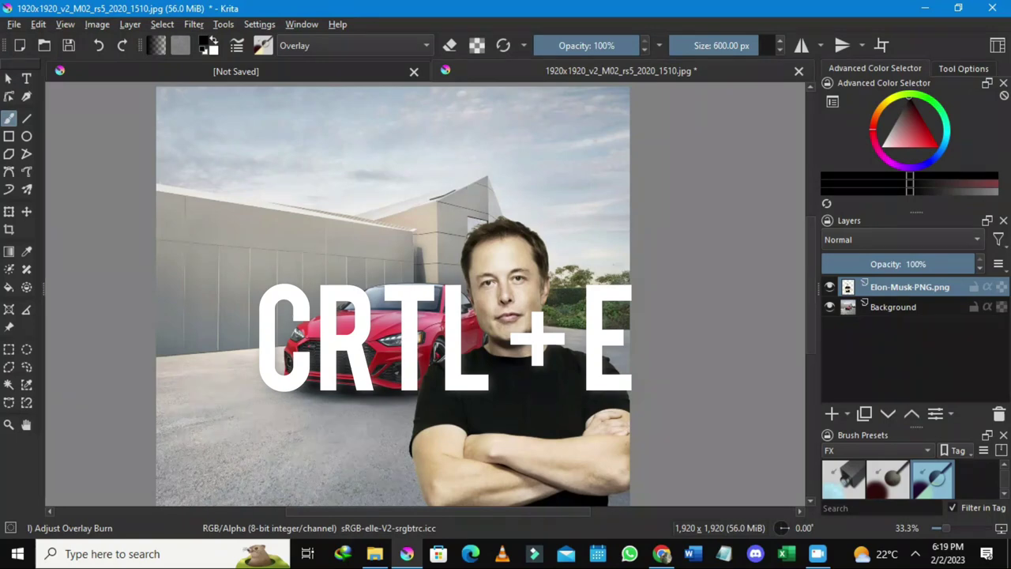
pyautogui.rightClick(908, 288)
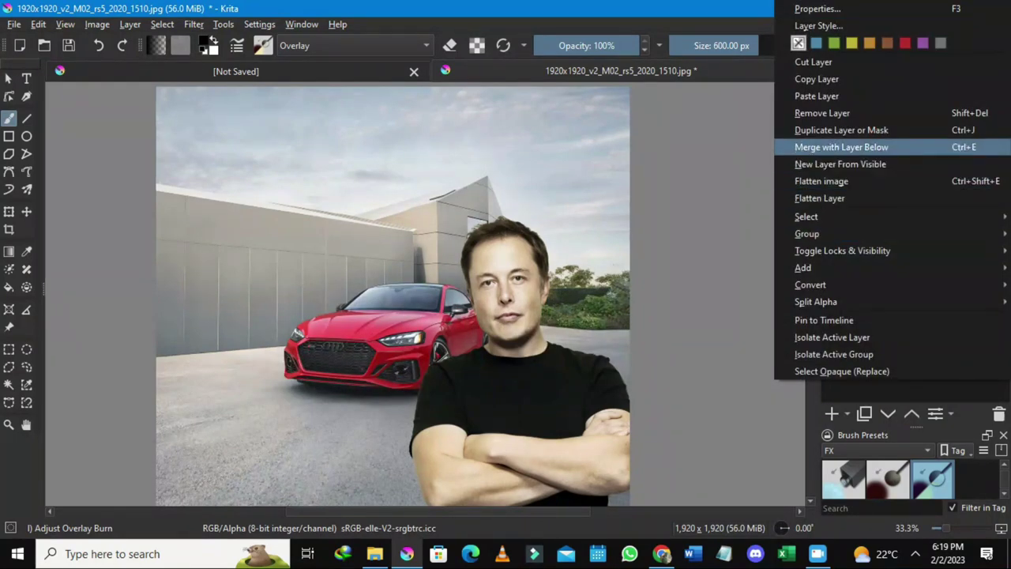
pyautogui.press('Return')
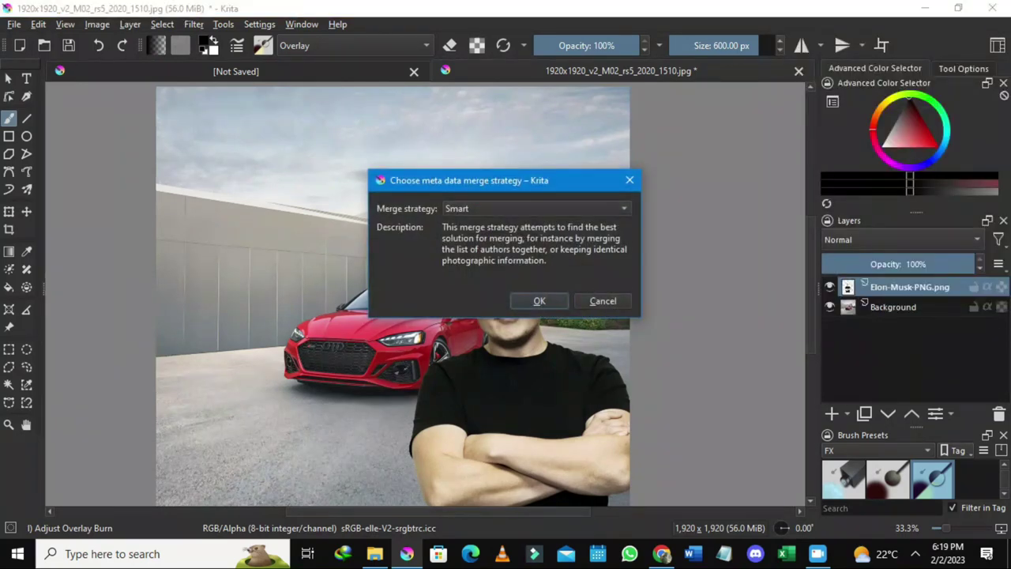
pyautogui.press('Return')
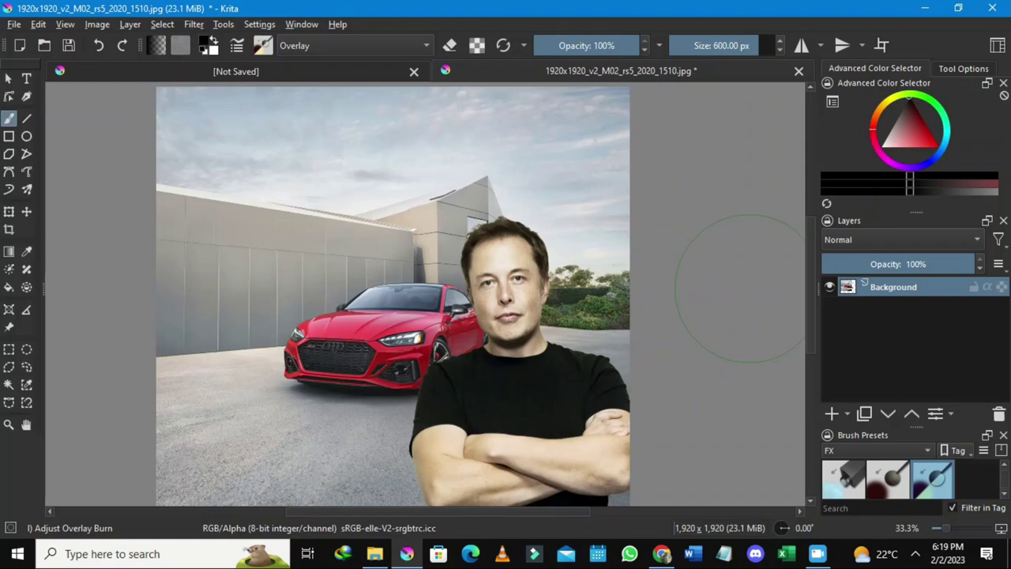
# Hide the merged Background layer and show it again to check that it holds both the car and the portrait
pyautogui.scroll(-2, 428, 302)
pyautogui.scroll(1, 429, 302)
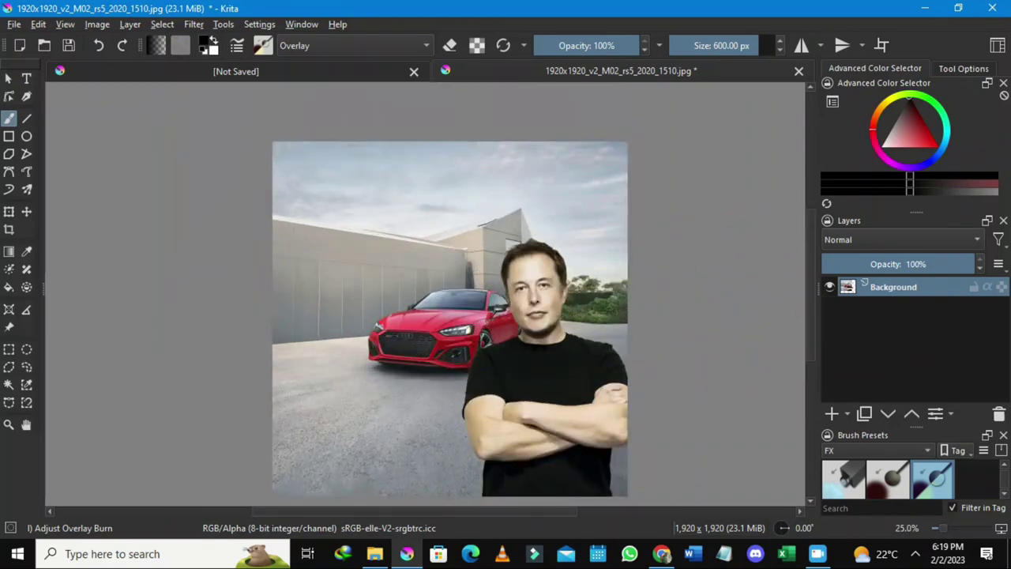
pyautogui.click(829, 287)
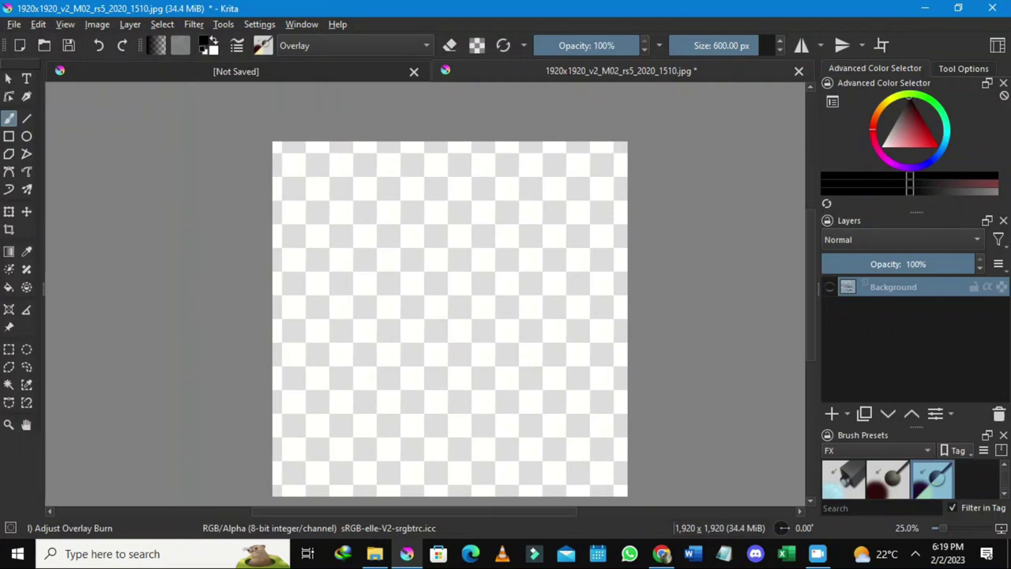
pyautogui.click(829, 287)
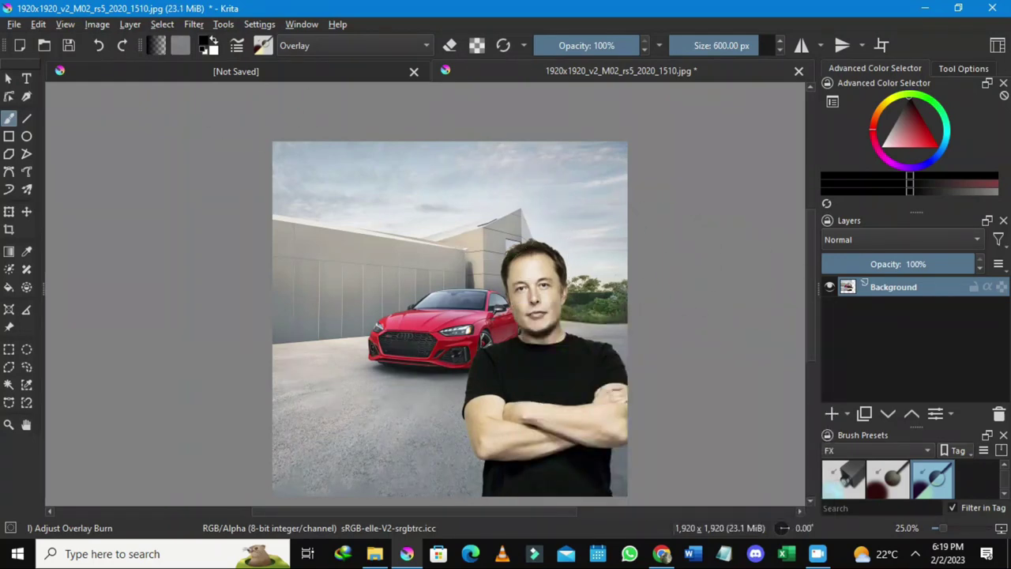
# Apply the G'MIC-Qt Black & White filter from the Black & White category to the merged Background layer with its default settings
pyautogui.click(193, 24)
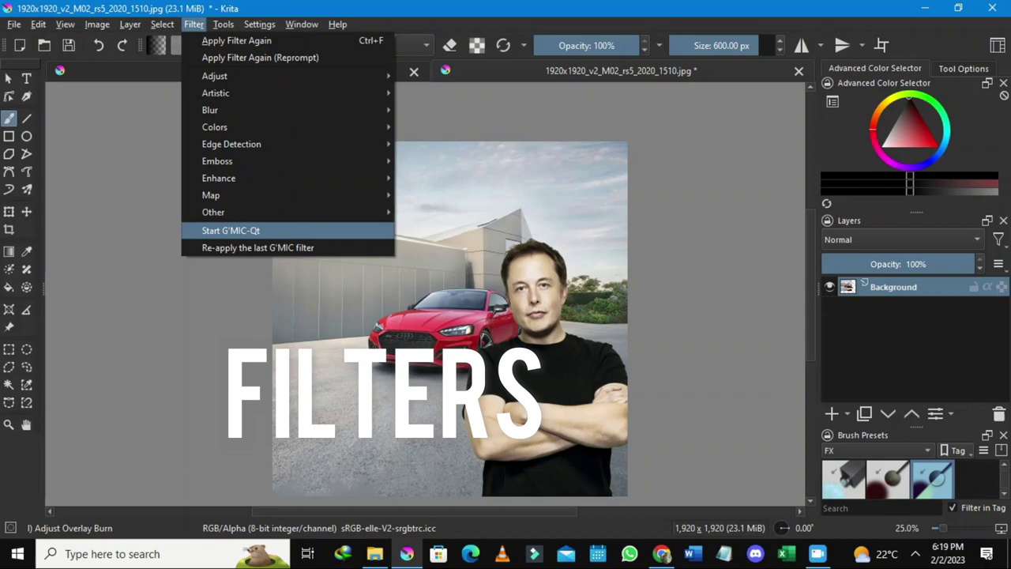
pyautogui.click(230, 230)
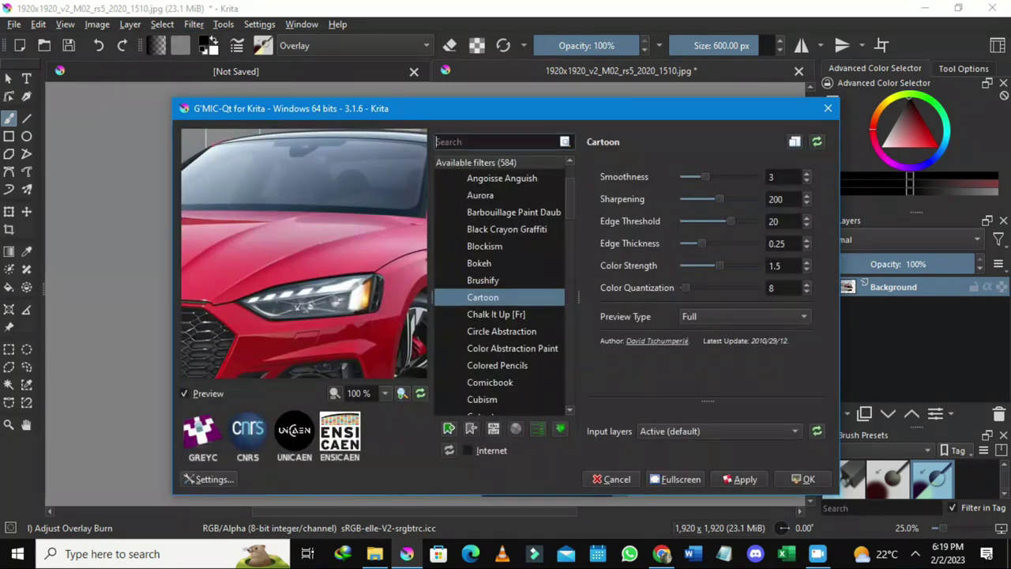
pyautogui.scroll(2, 499, 262)
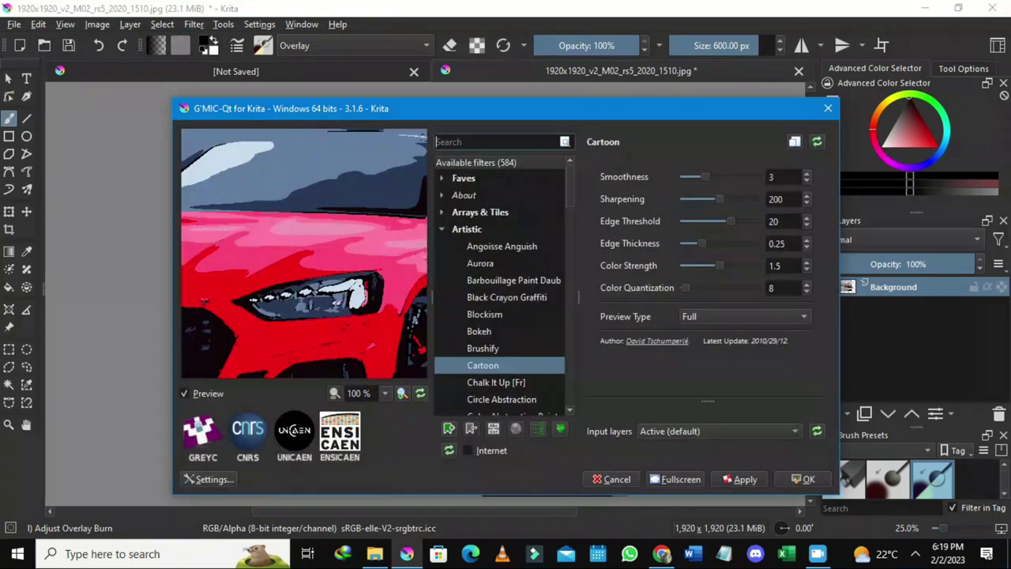
pyautogui.click(442, 229)
pyautogui.click(442, 247)
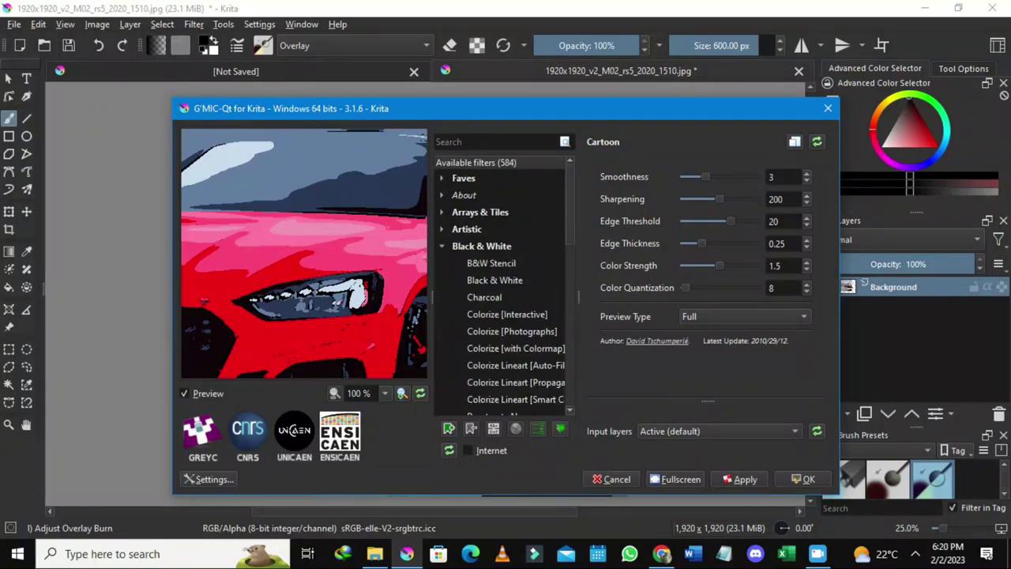
pyautogui.click(495, 281)
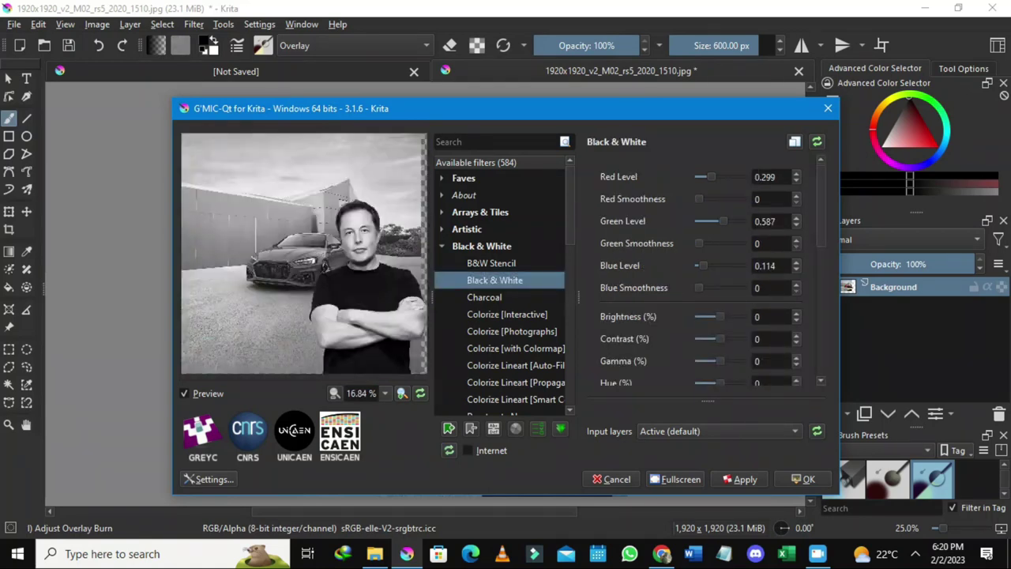
pyautogui.click(740, 479)
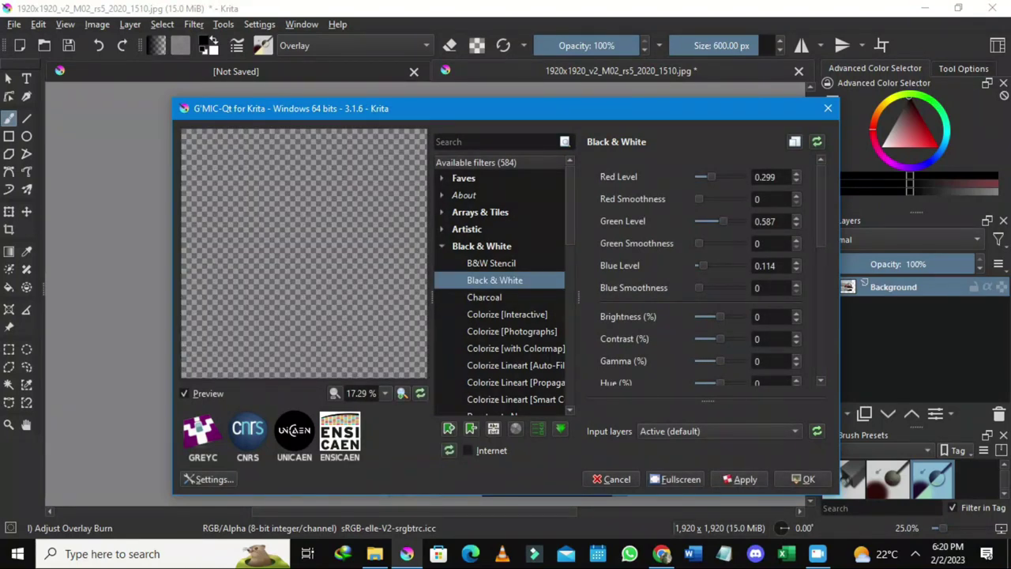
pyautogui.click(802, 479)
# Examine the filtered composite up close, checking how the portrait and the car blend across the whole picture
pyautogui.scroll(-2, 601, 363)
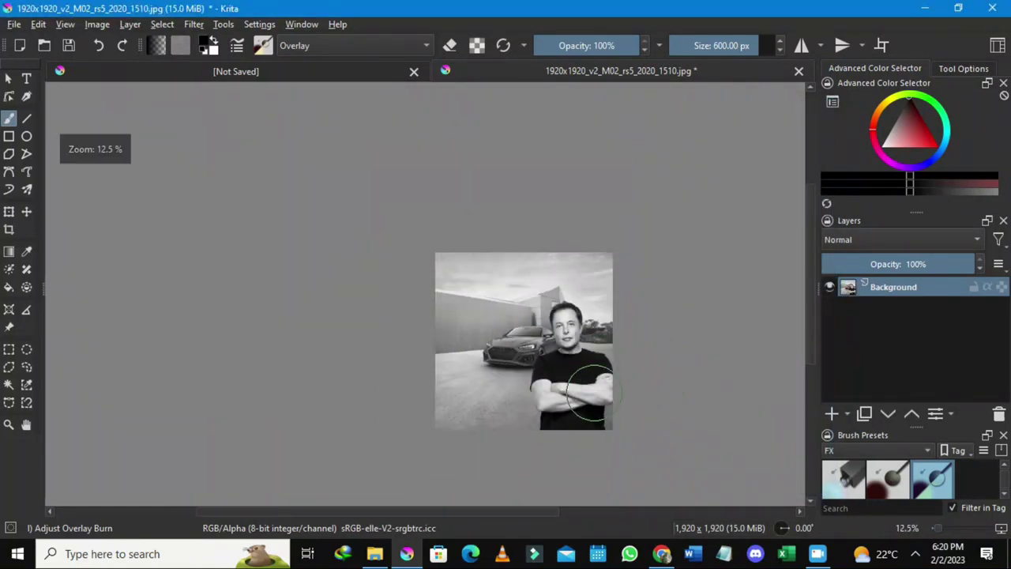
pyautogui.scroll(2, 593, 391)
pyautogui.scroll(1, 360, 237)
pyautogui.scroll(1, 203, 338)
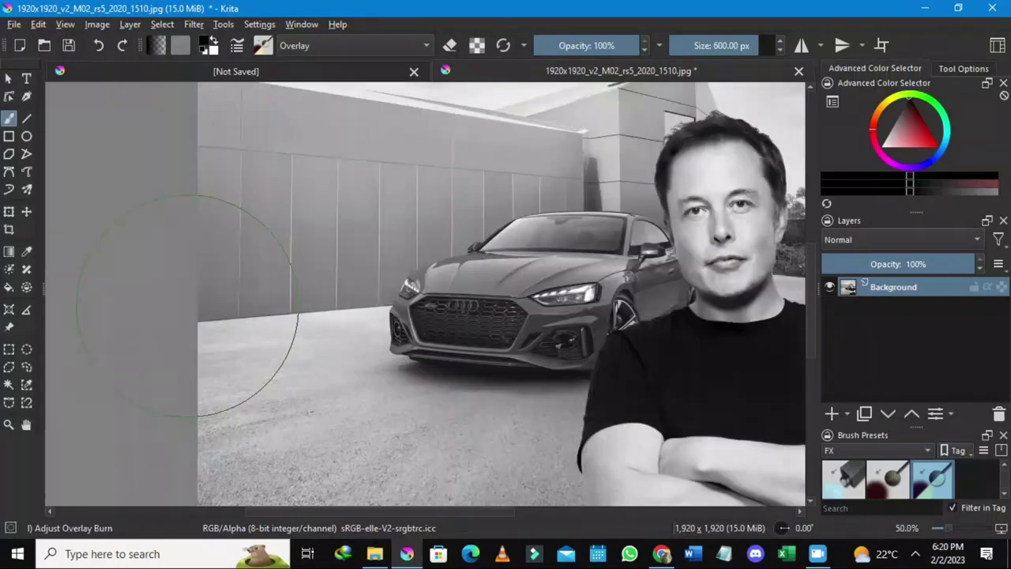
pyautogui.moveTo(364, 511); pyautogui.dragTo(411, 512)
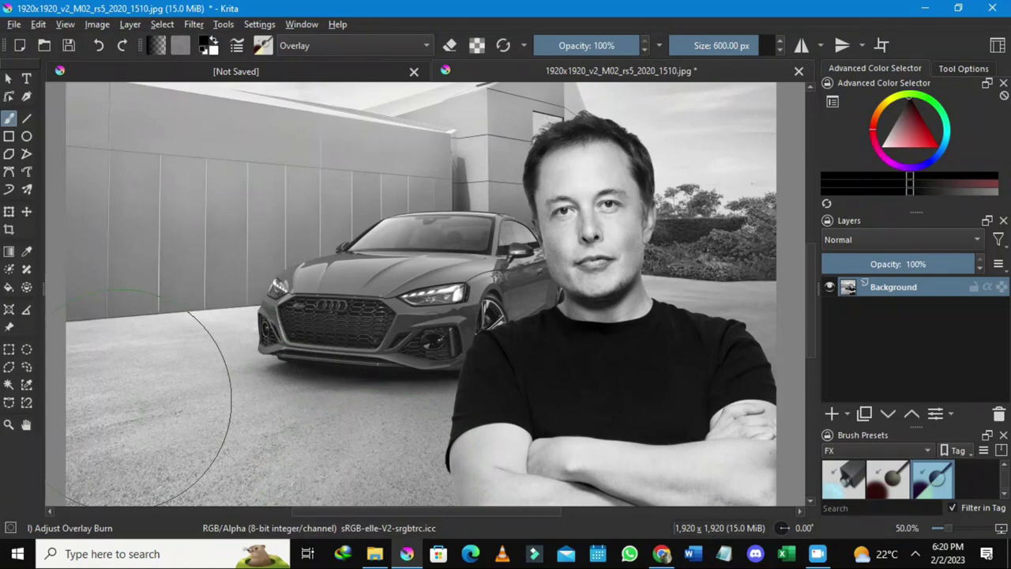
pyautogui.moveTo(810, 340); pyautogui.dragTo(810, 338)
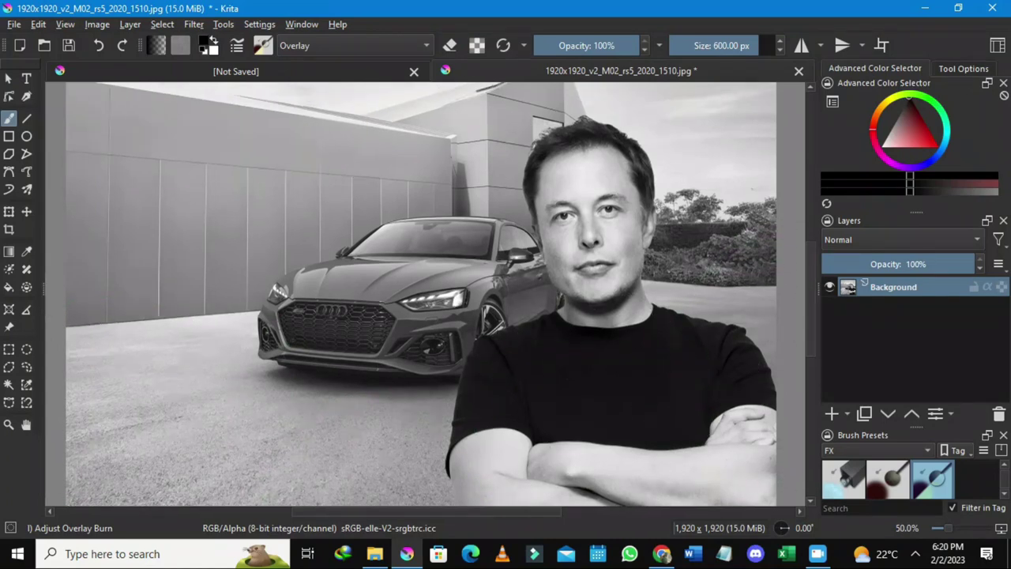
pyautogui.moveTo(564, 434); pyautogui.dragTo(563, 451)
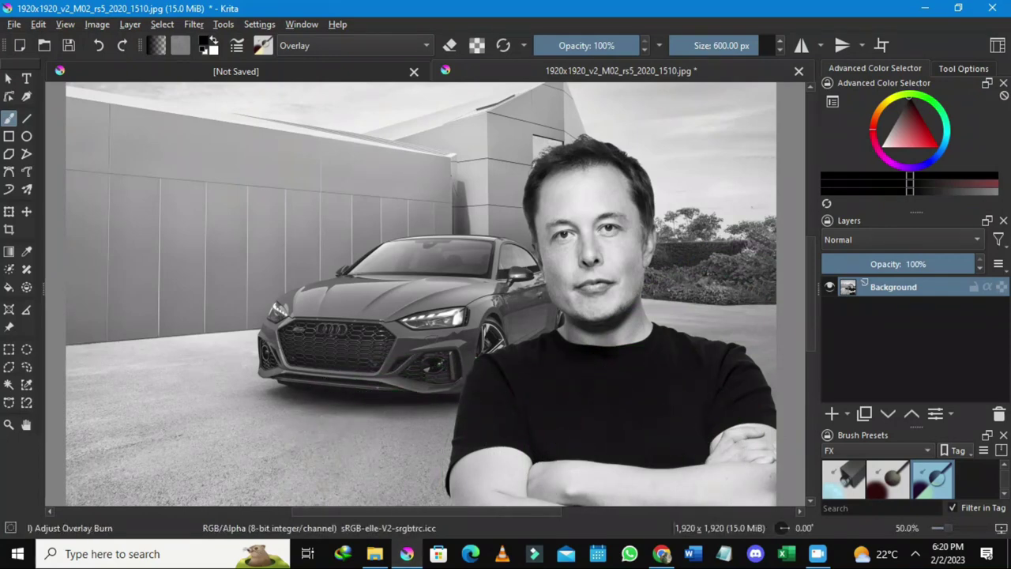
pyautogui.moveTo(417, 512)
pyautogui.mouseDown()
pyautogui.moveTo(427, 511)
pyautogui.moveTo(412, 511)
pyautogui.mouseUp()
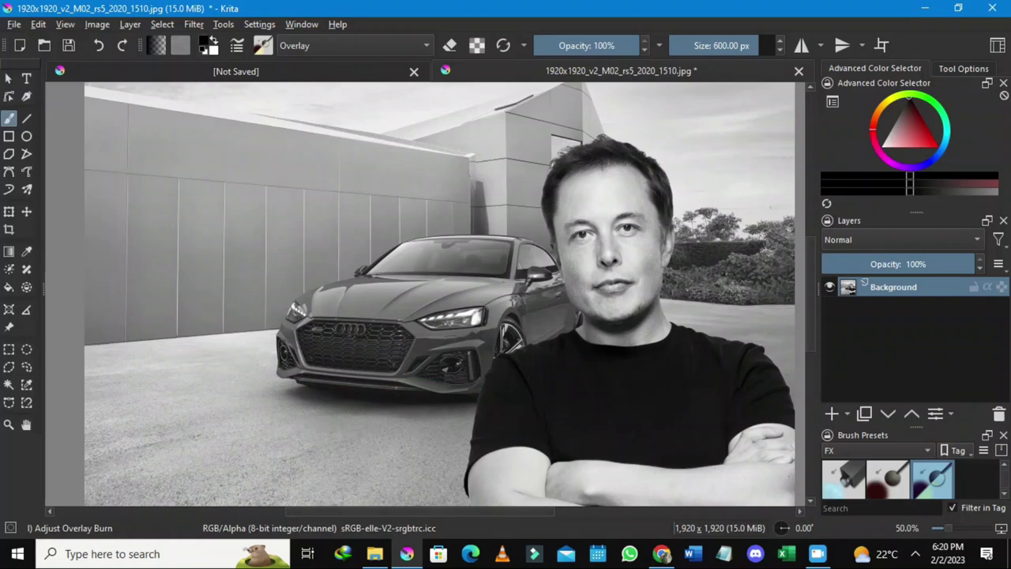
pyautogui.moveTo(419, 511); pyautogui.dragTo(431, 512)
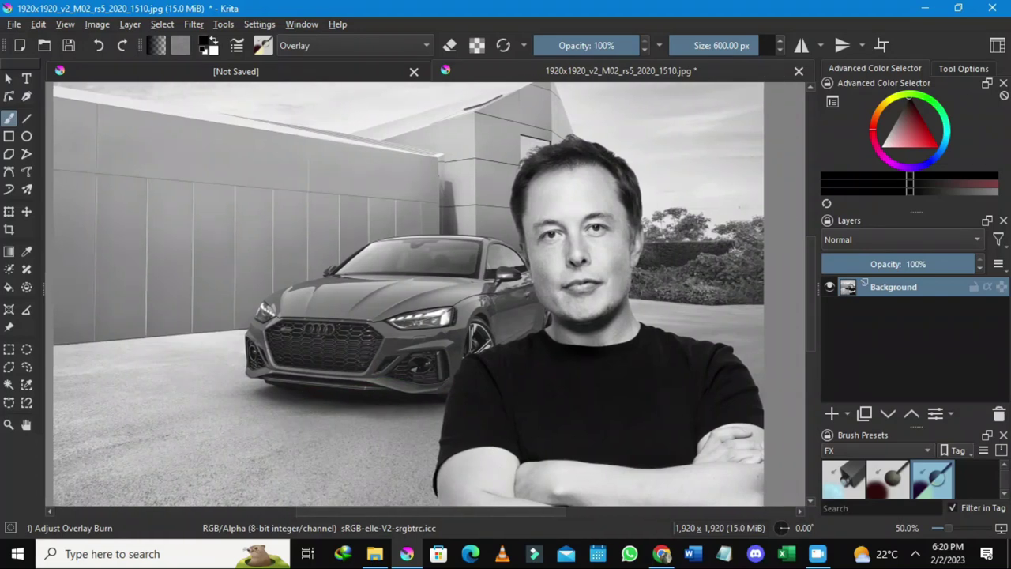